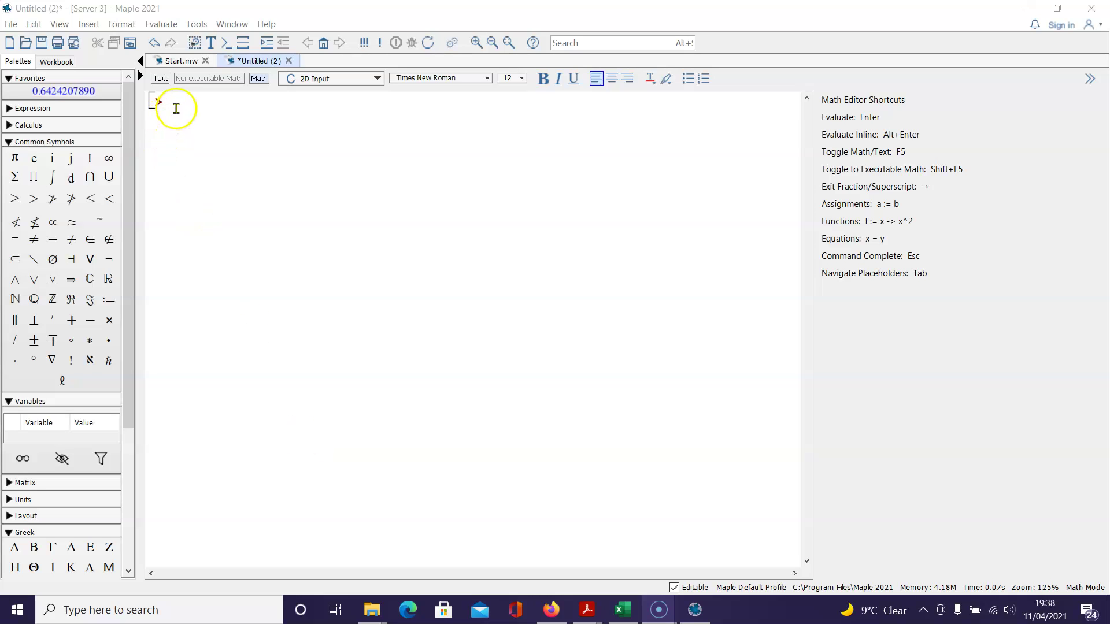
Enter express := x^3+6*x^2-4*x+1 at the prompt and execute it as output (1).
left_click(178, 103)
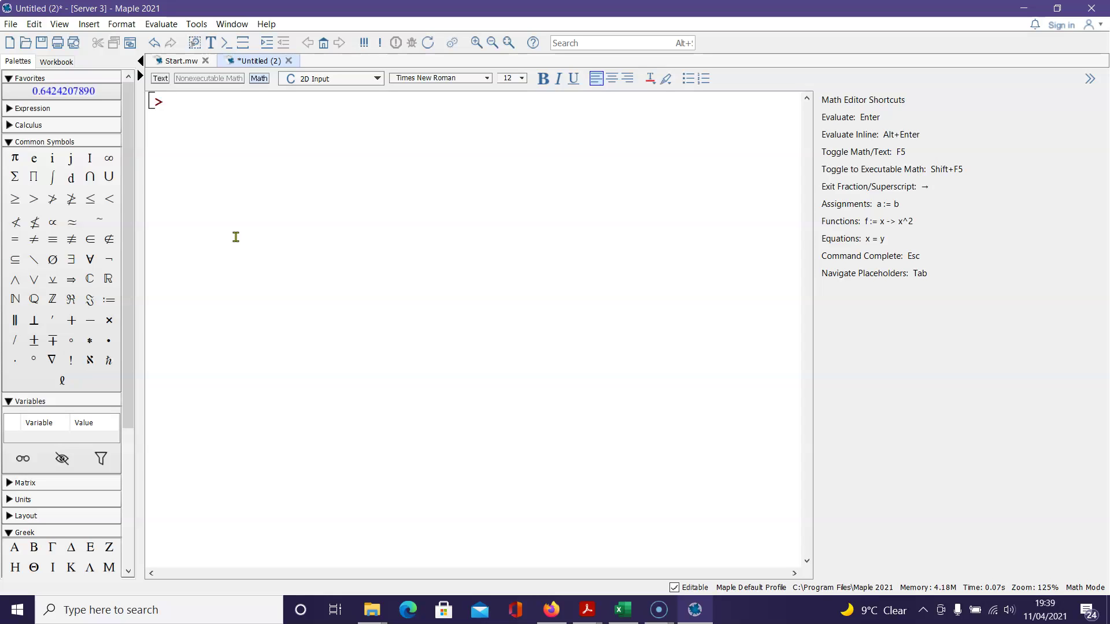
type("ex")
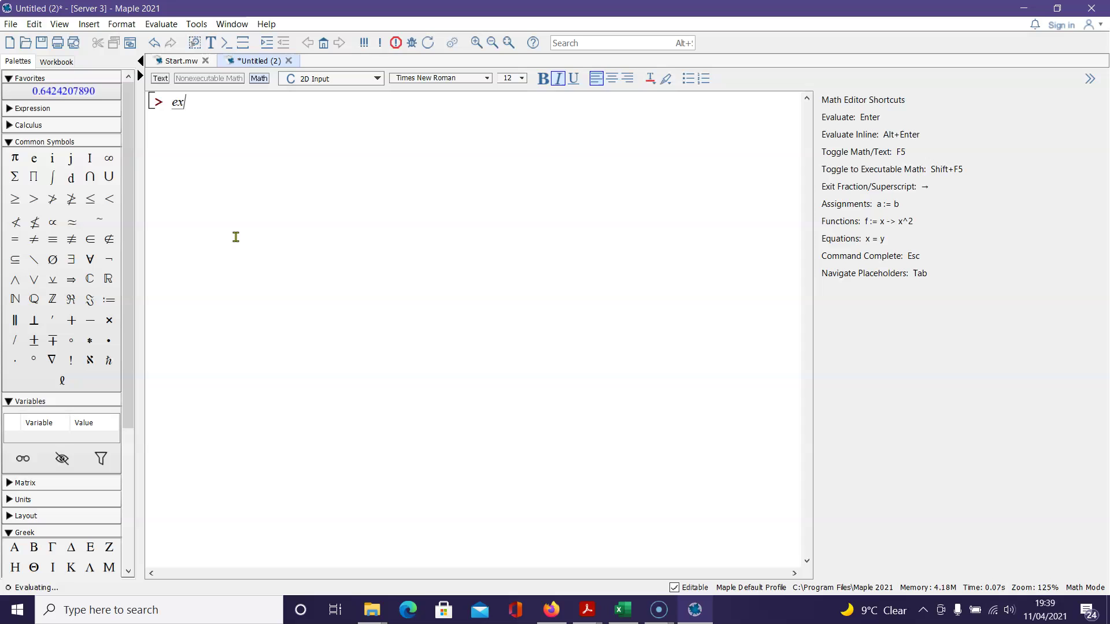
type("press ")
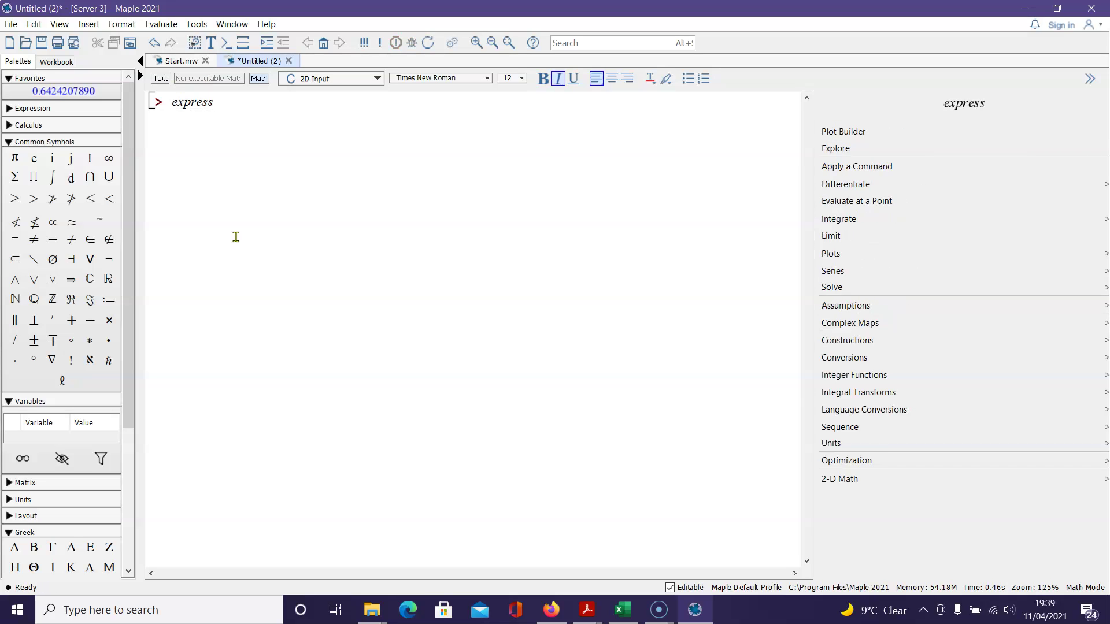
type(":= ")
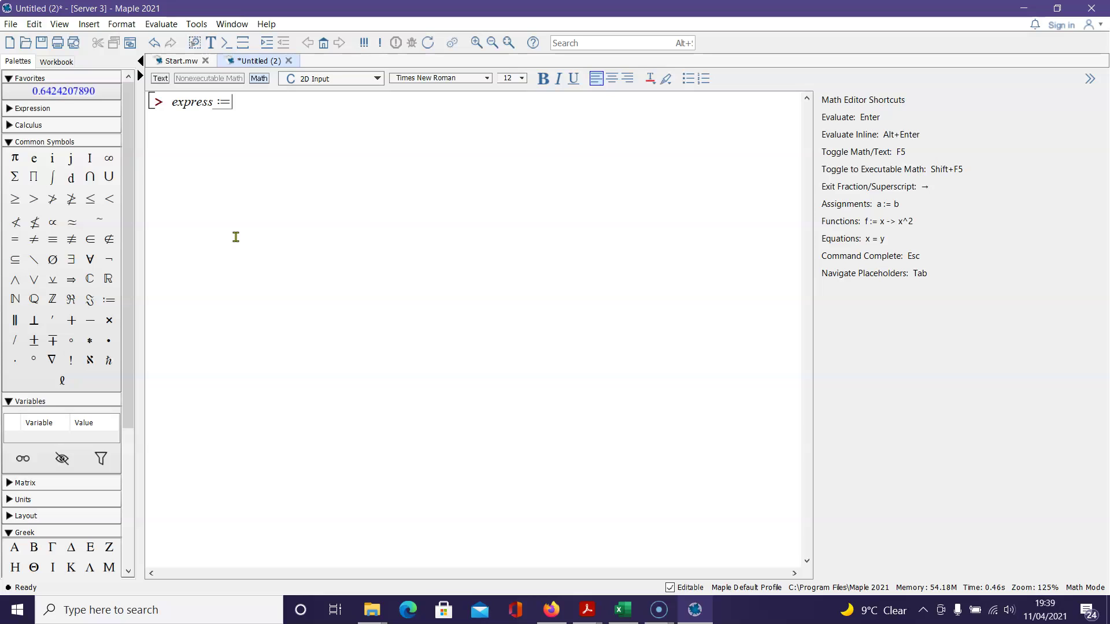
type("x")
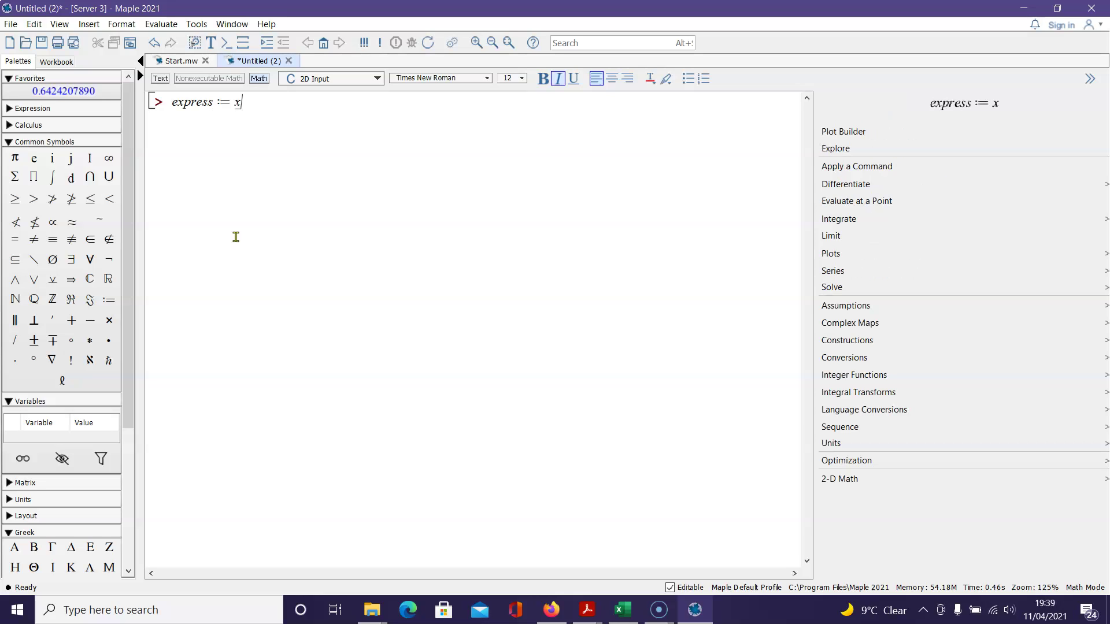
type("^3")
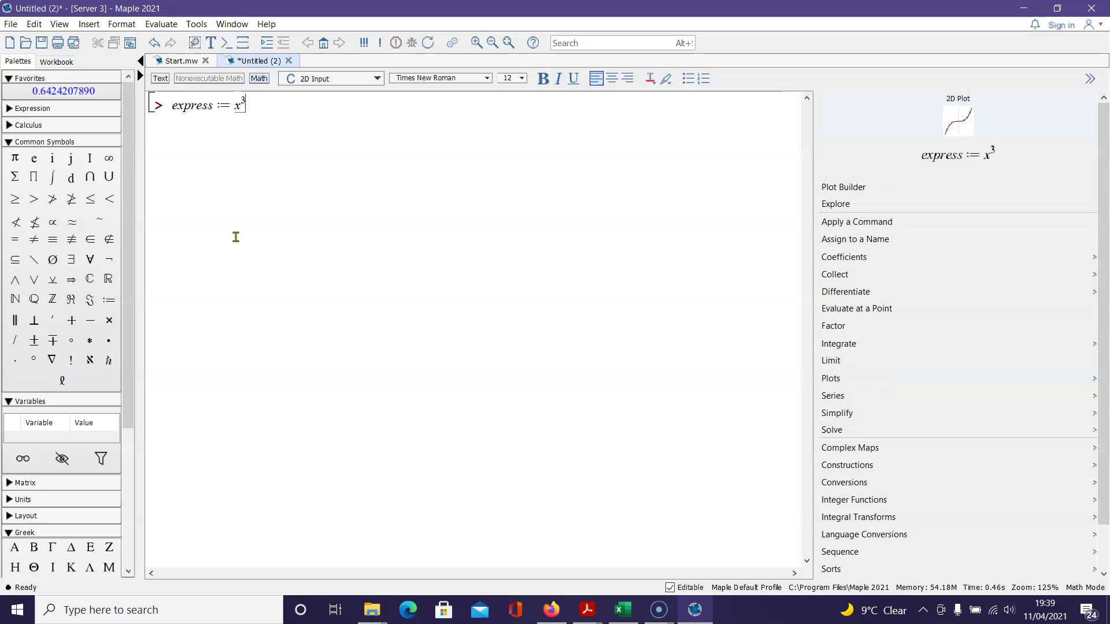
key("Right")
type("+6")
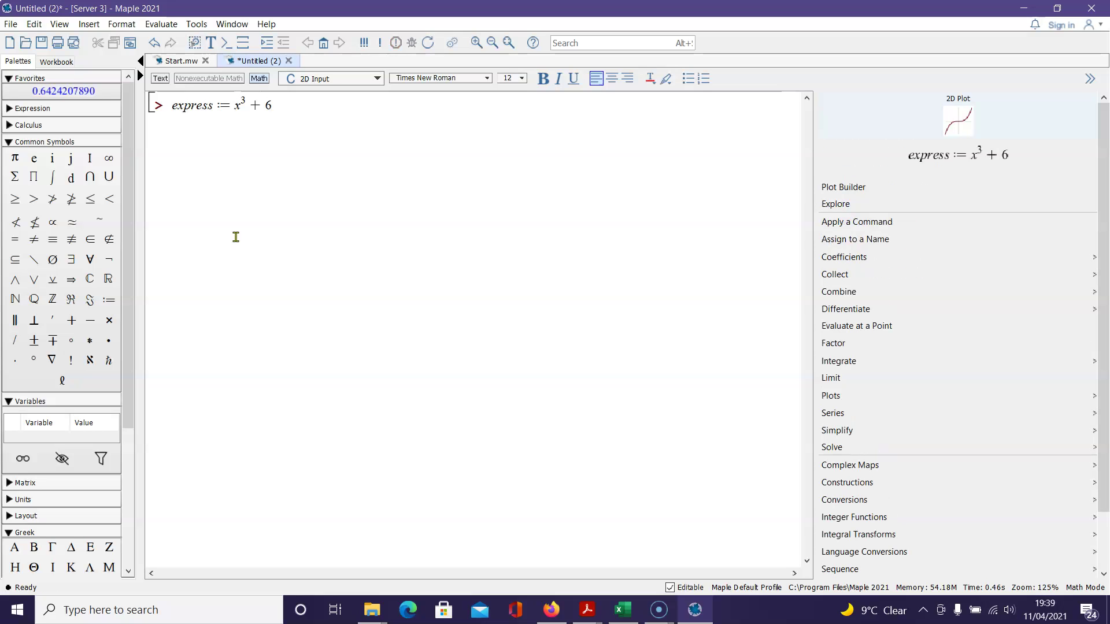
type("*")
type("x")
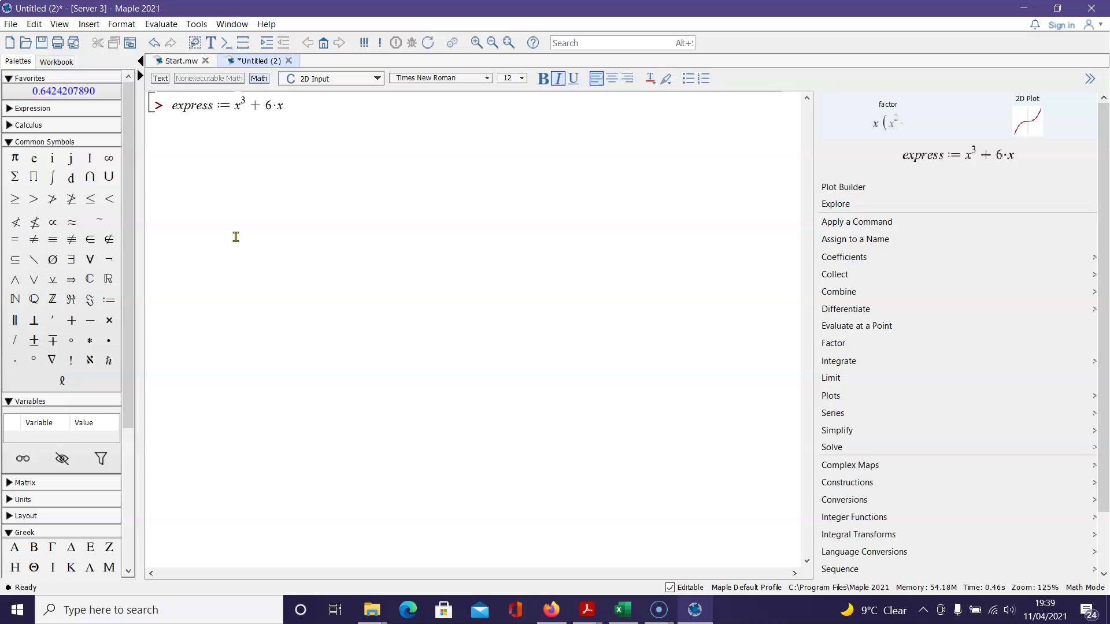
type("^2")
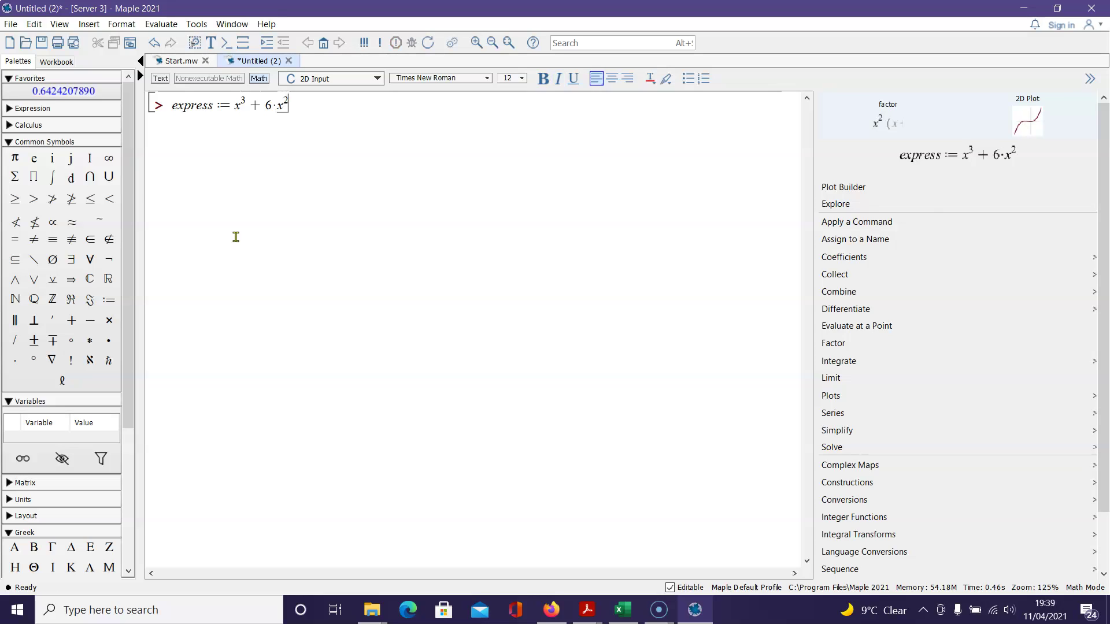
key("Right")
type("-4")
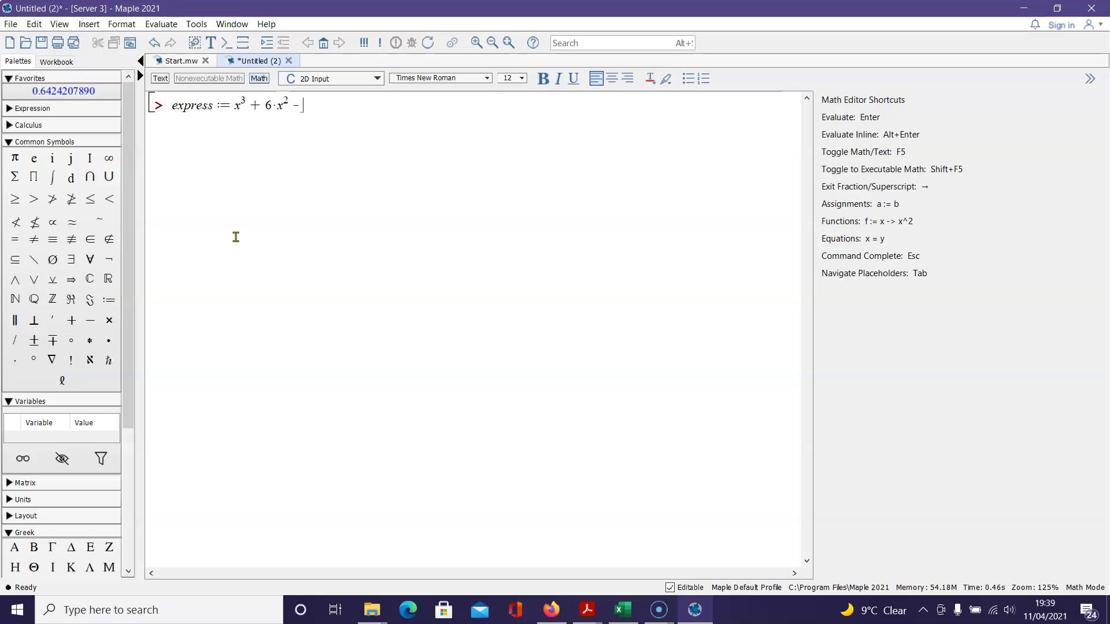
type("*")
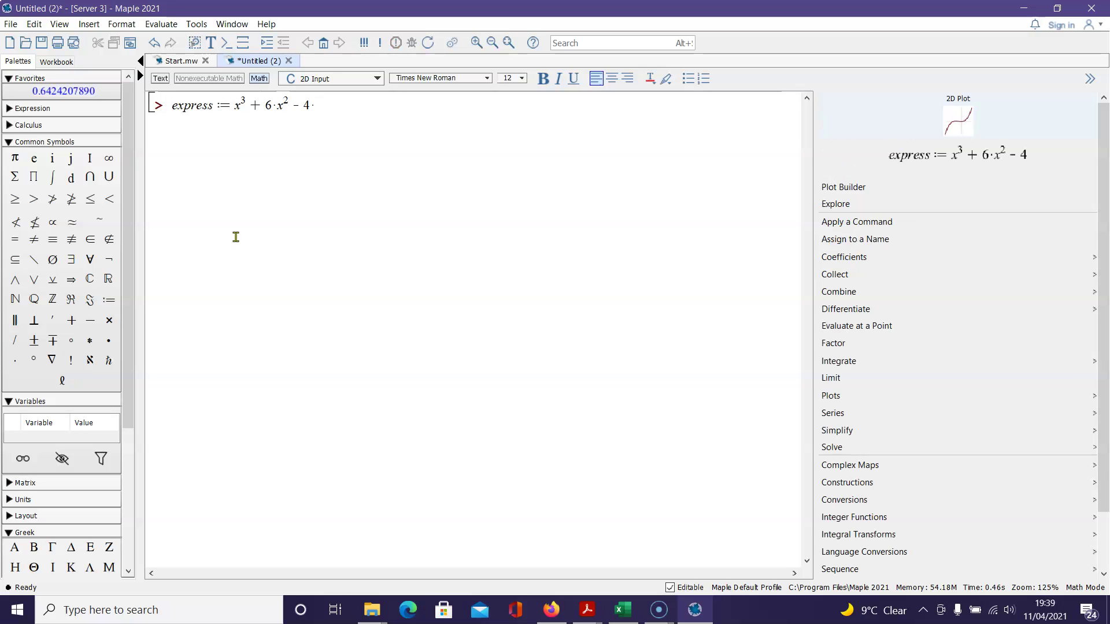
type("x")
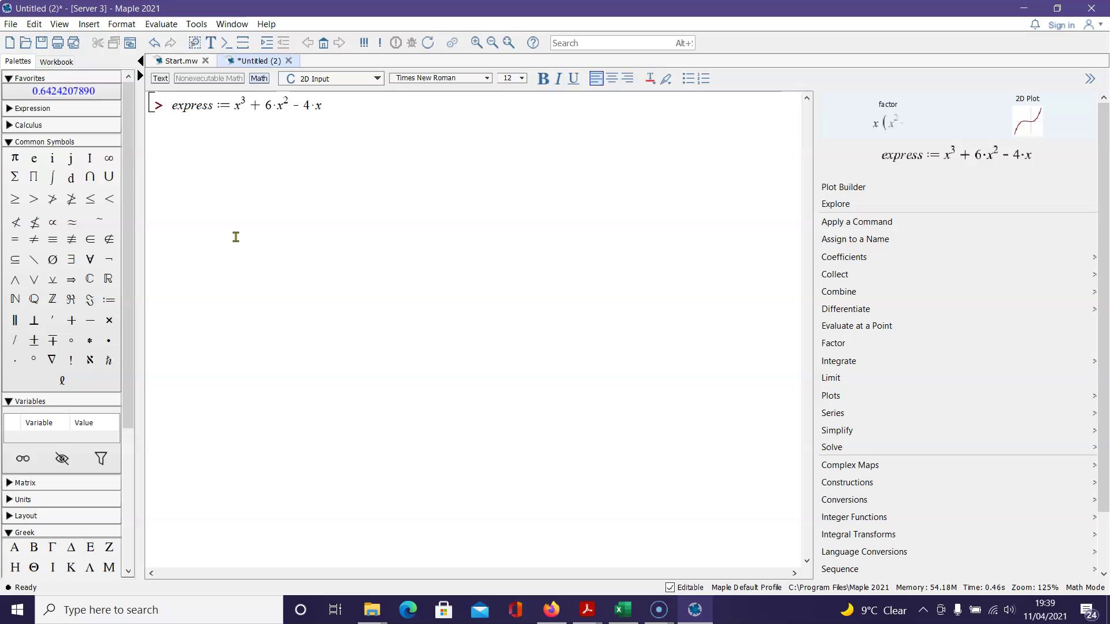
type("+1")
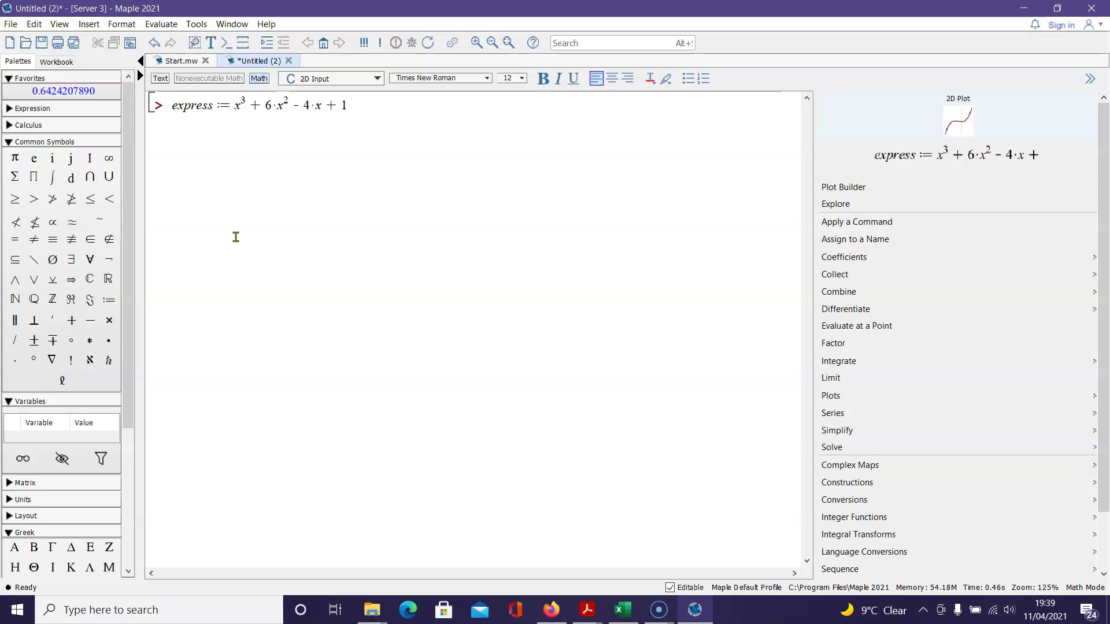
key("Return")
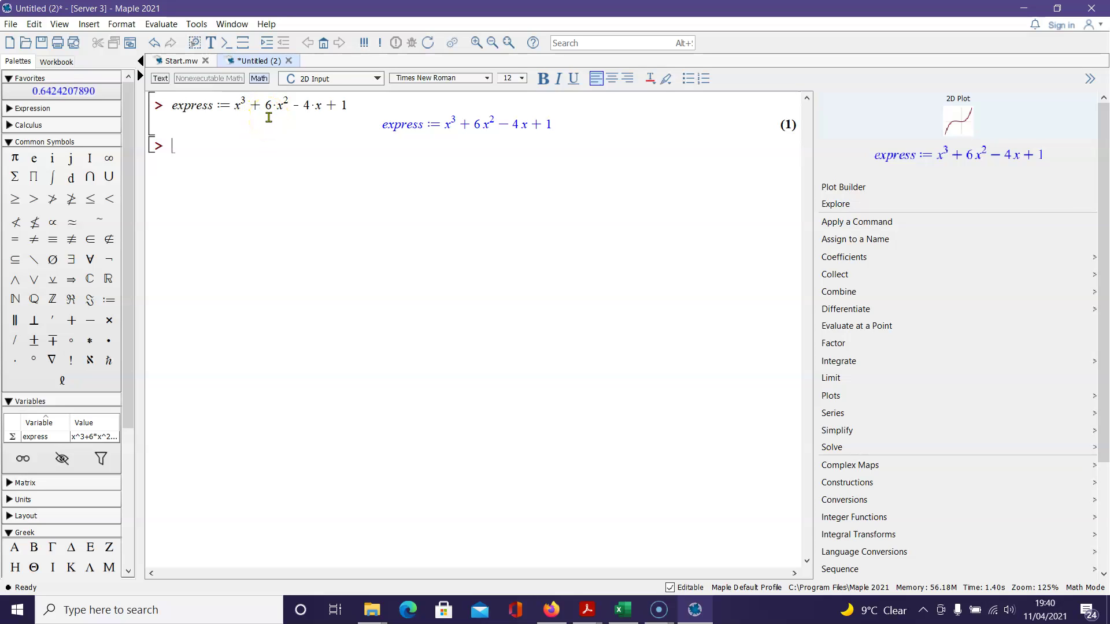
Replace the base x of the x³ term with (y - 2).
left_click(238, 106)
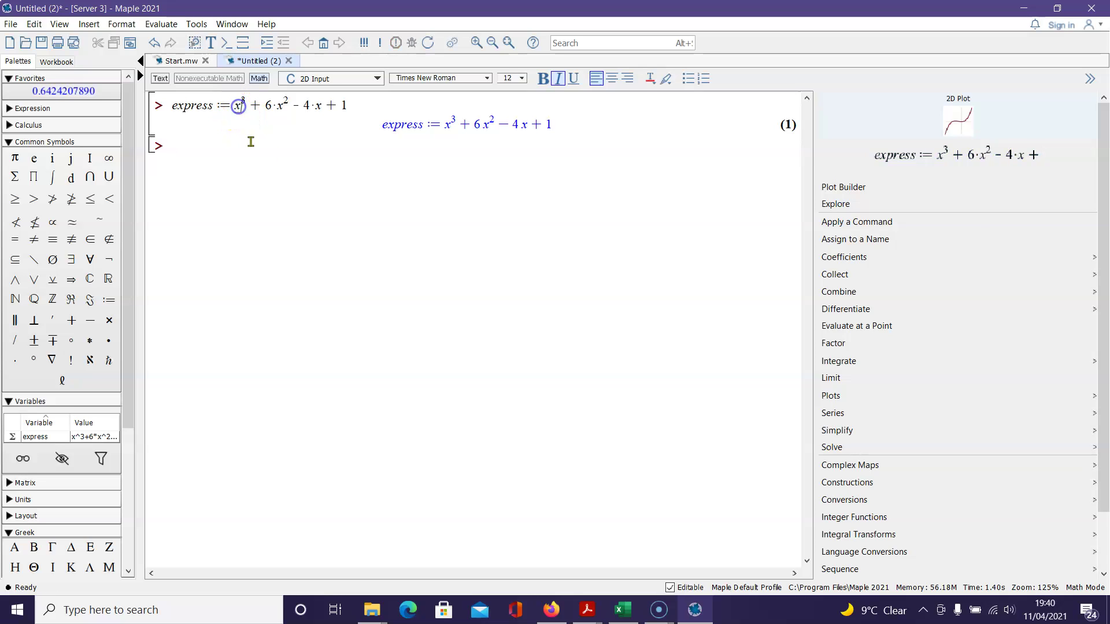
left_click(254, 156)
key("Left")
key("BackSpace")
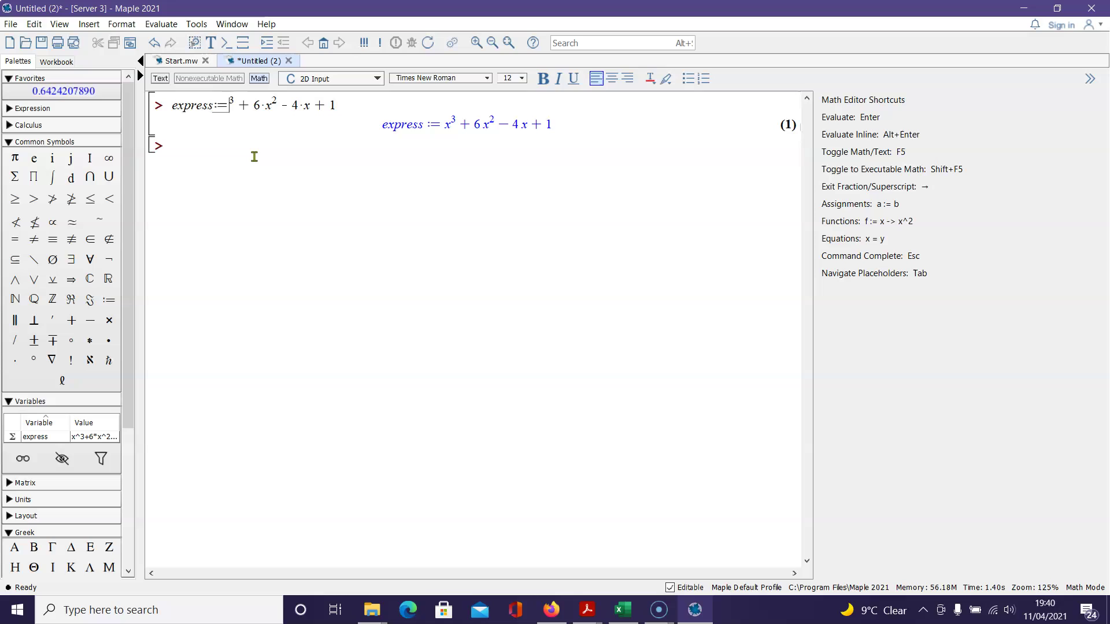
type("(")
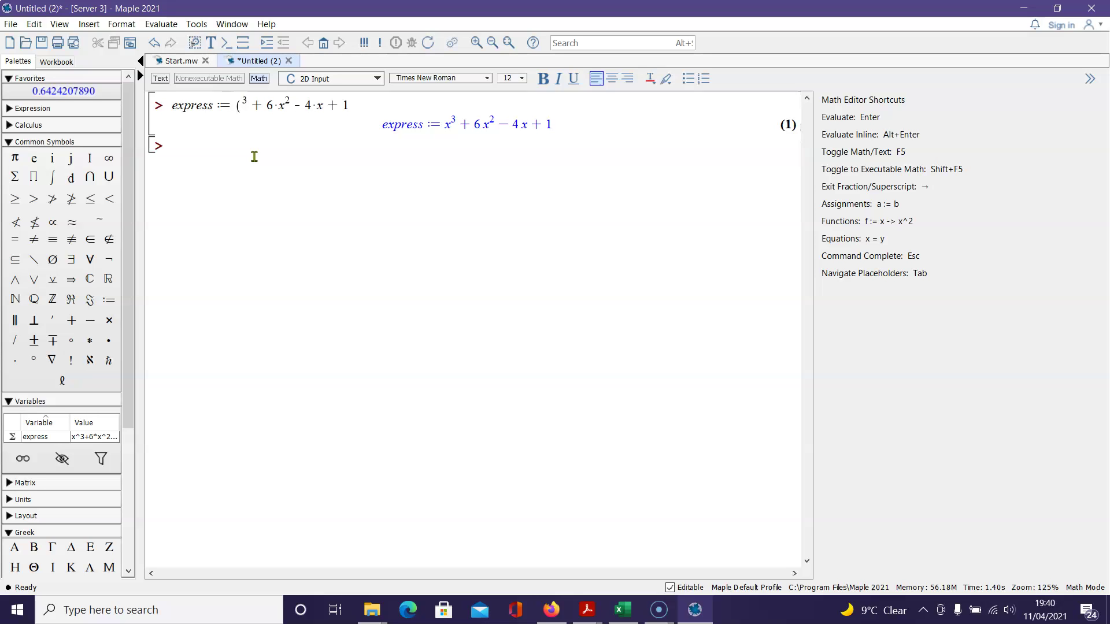
type("y - ")
type("2")
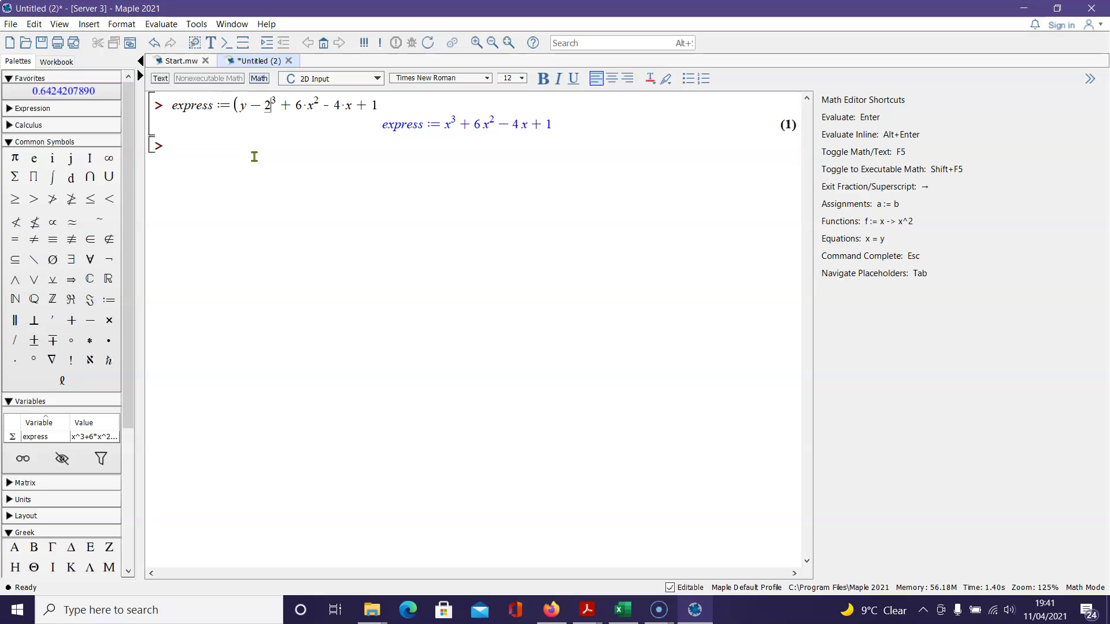
type(")")
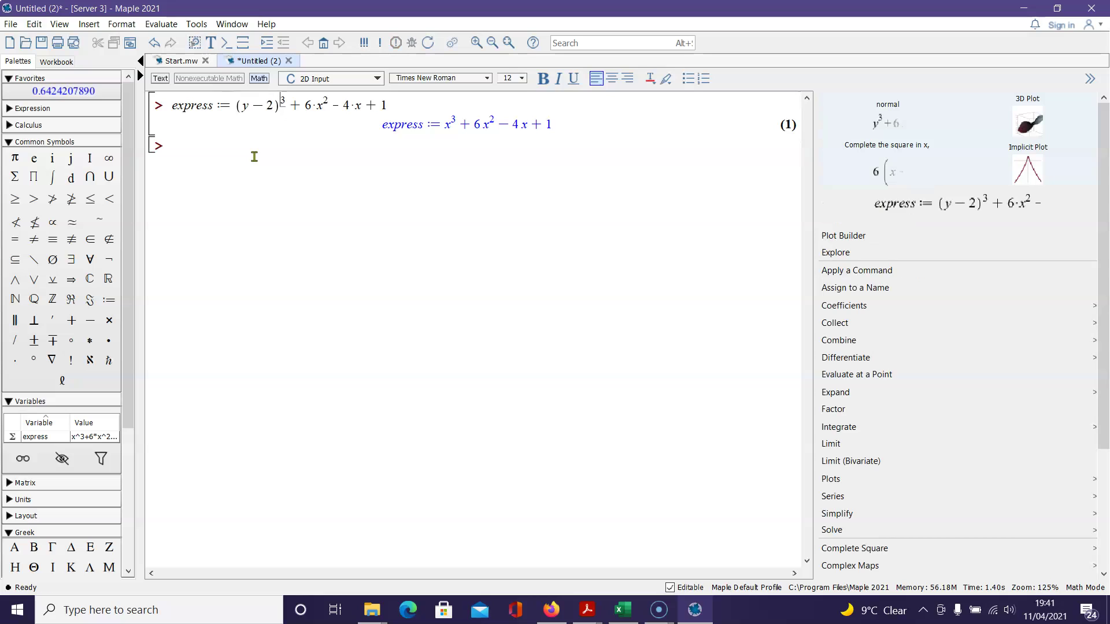
Replace the x in the 6x² and −4x terms with (y - 2).
key("Right")
key("Right")
key("Right")
key("Right")
type("(y ")
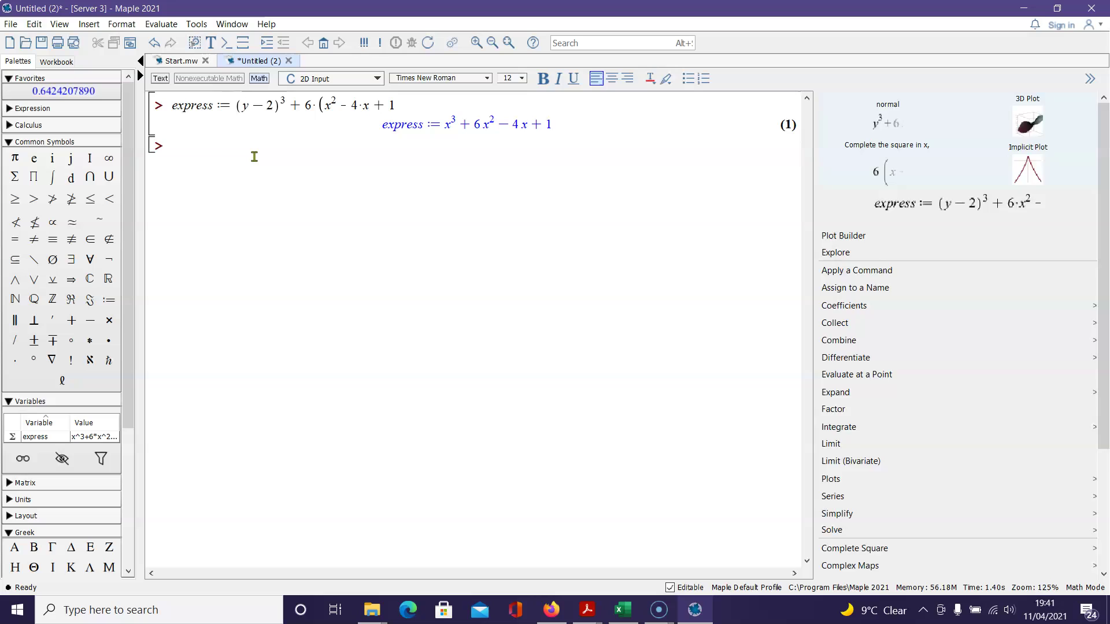
type("- 2")
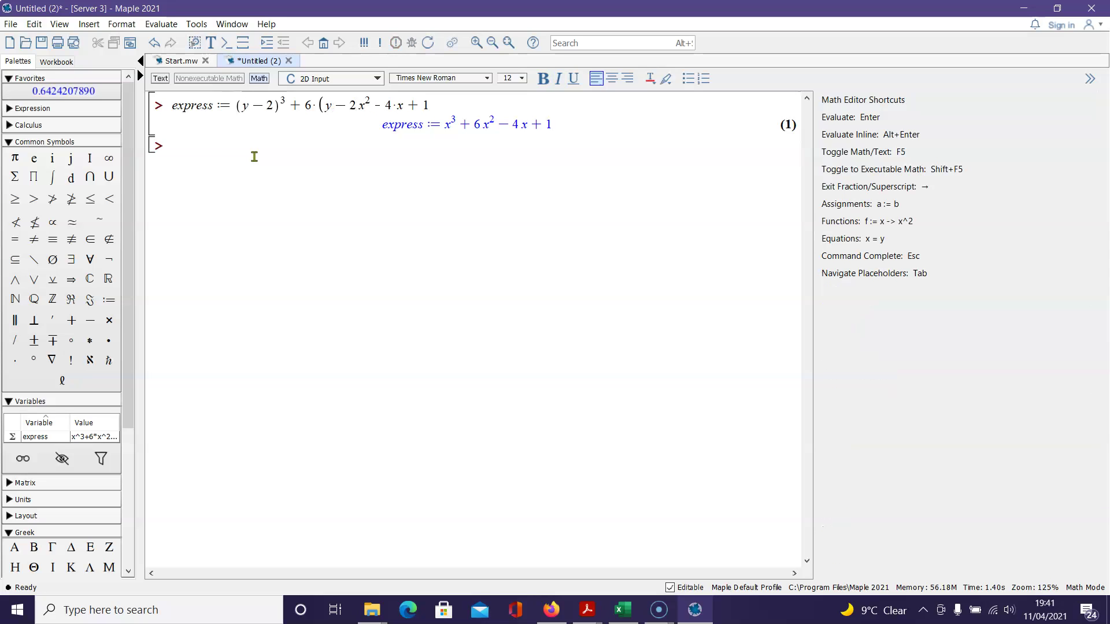
type(")")
key("Return")
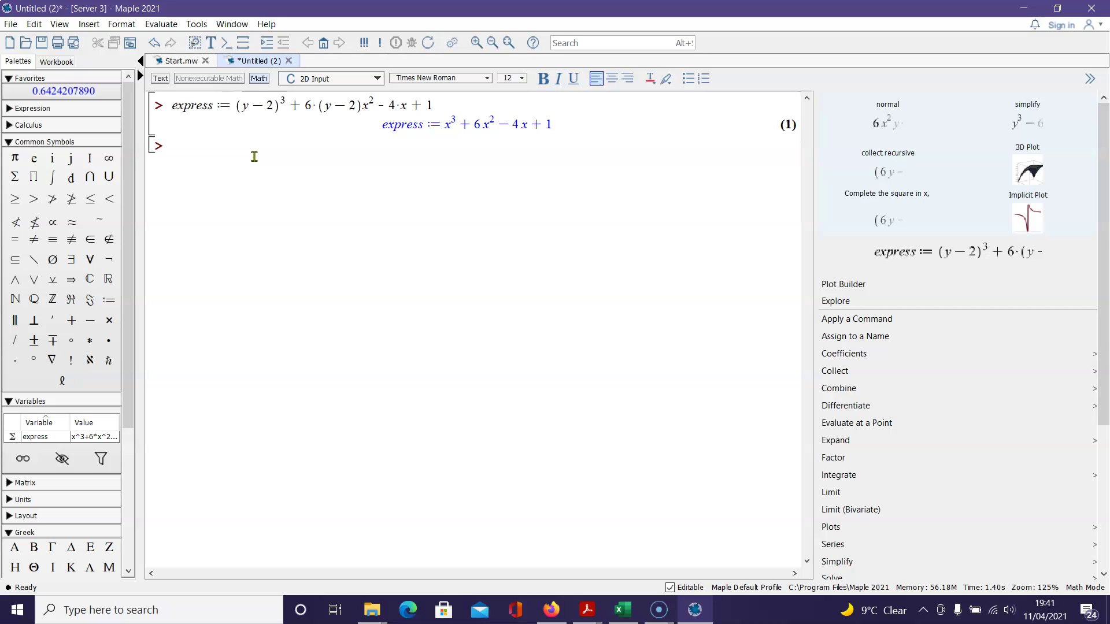
key("Up")
key("BackSpace")
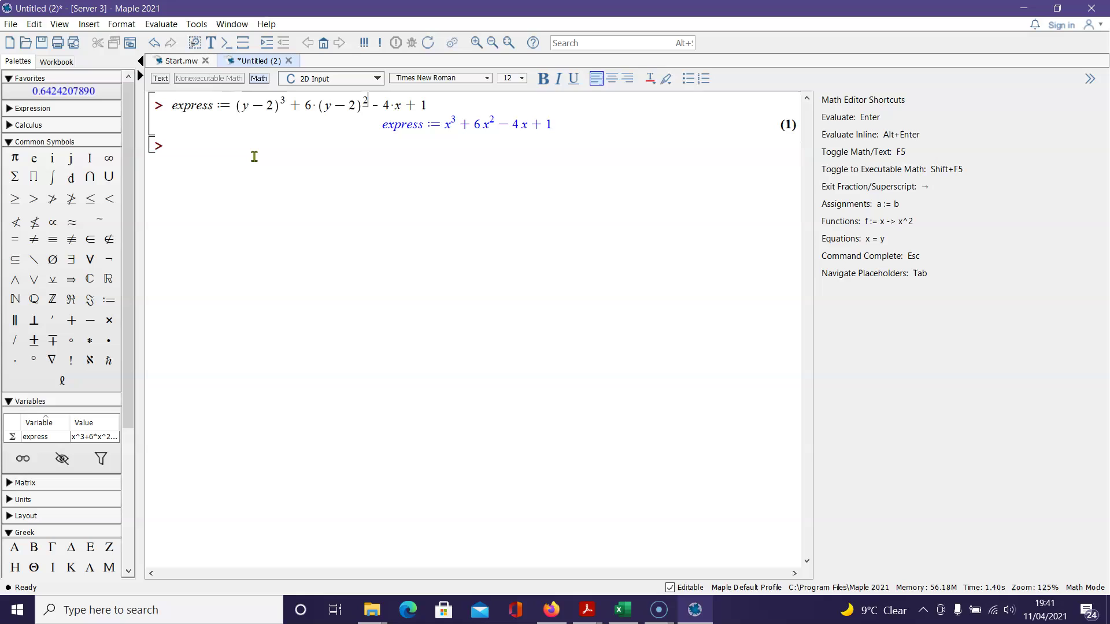
key("Right")
key("Right")
key("Right")
key("Right")
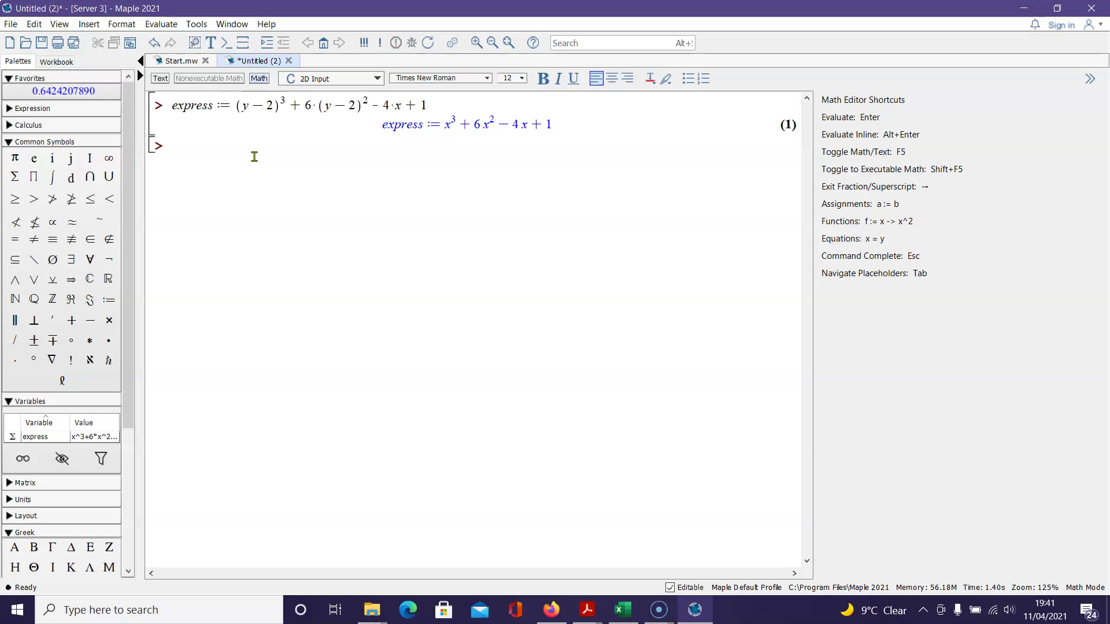
key("BackSpace")
type("(y - 2)")
Retype the squared term as (y−2)^2 and re-evaluate express to (y−2)^3 + 6(y−2)^2 − 4y + 9.
key("Return")
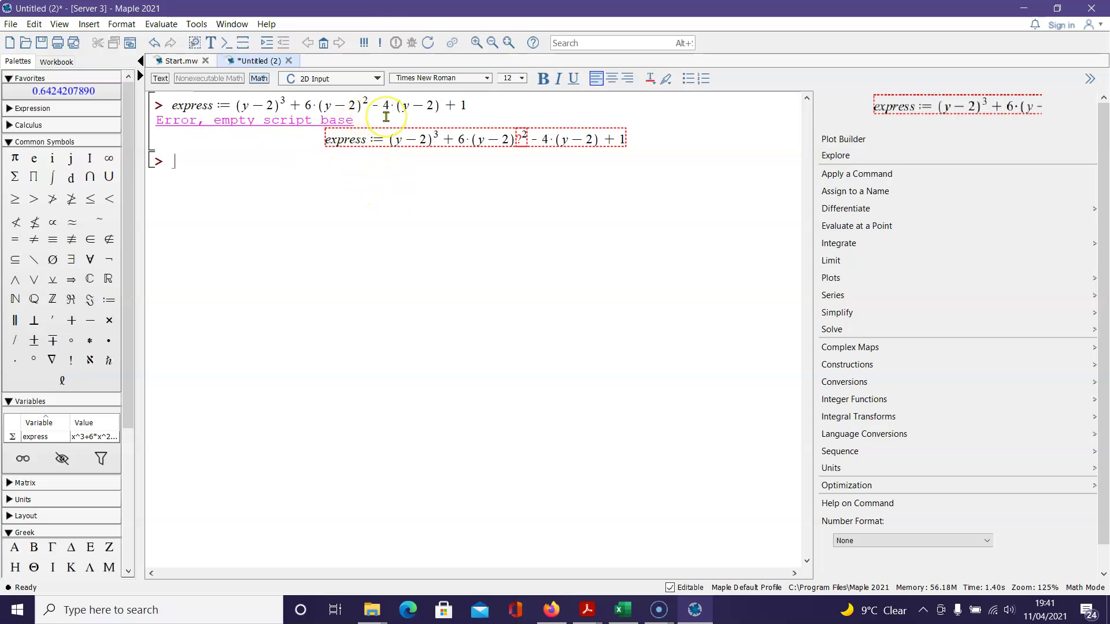
left_click_drag(352, 100, 378, 170)
left_click(352, 105)
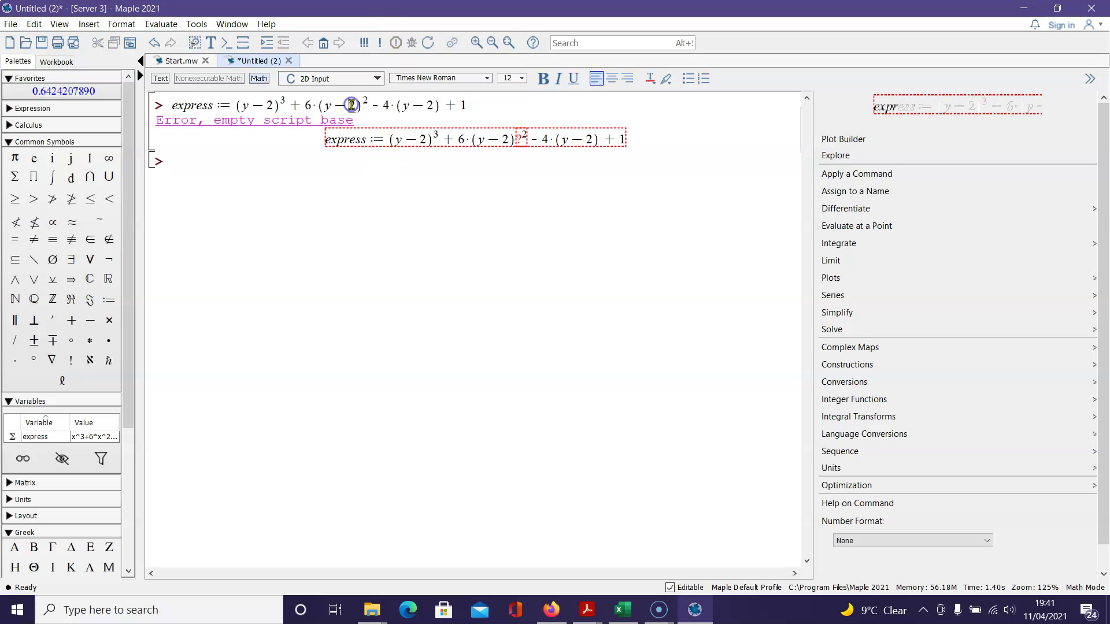
left_click(362, 104)
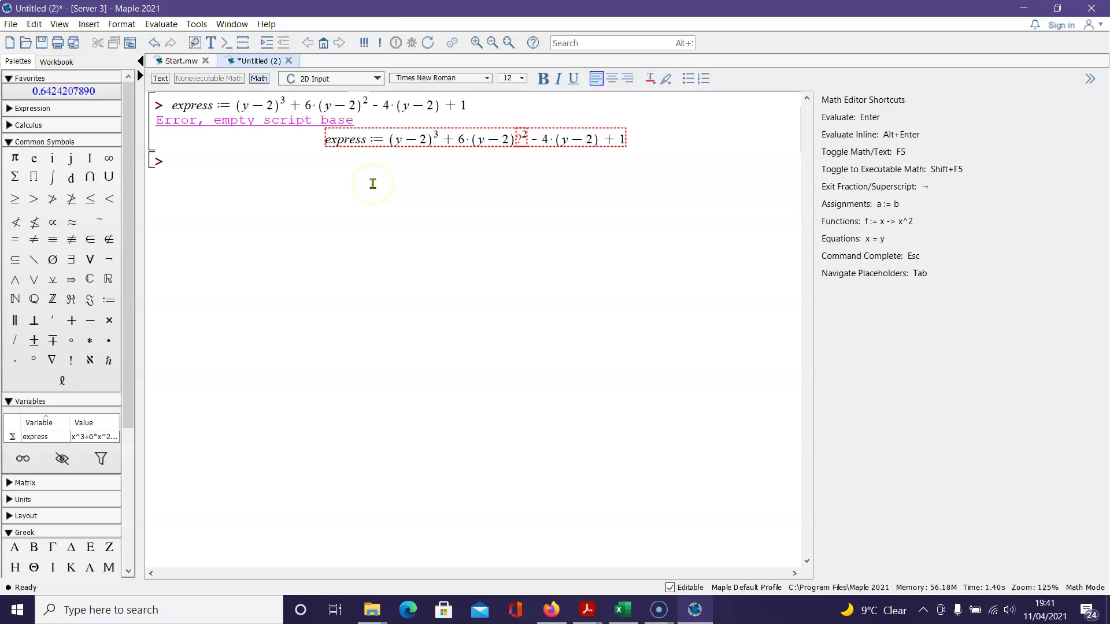
key("Left")
key("BackSpace")
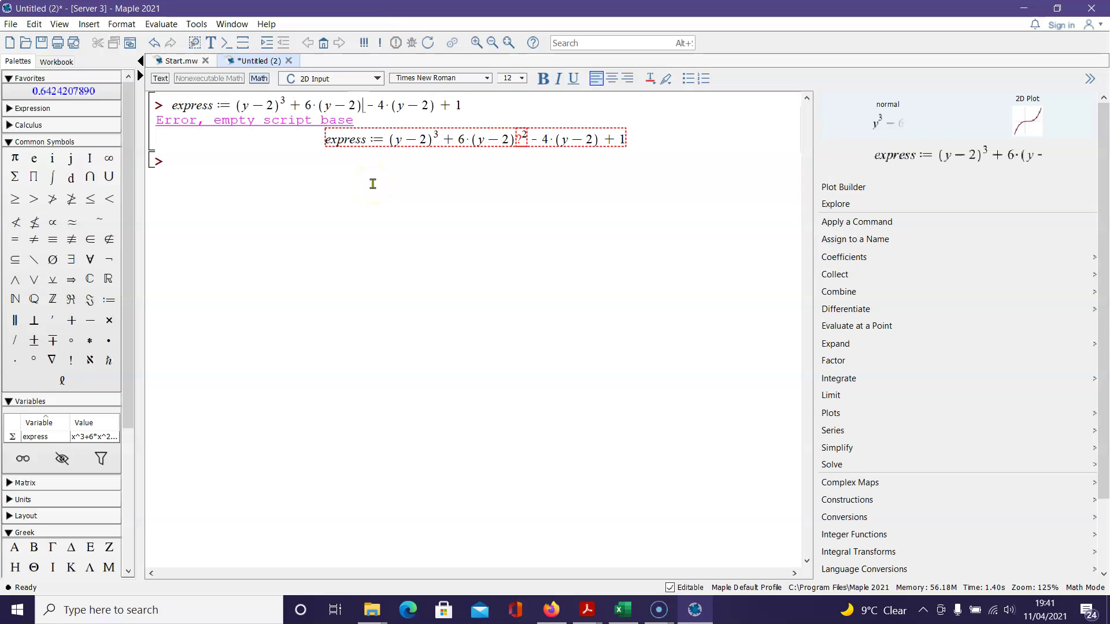
key("BackSpace")
key("BackSpace")
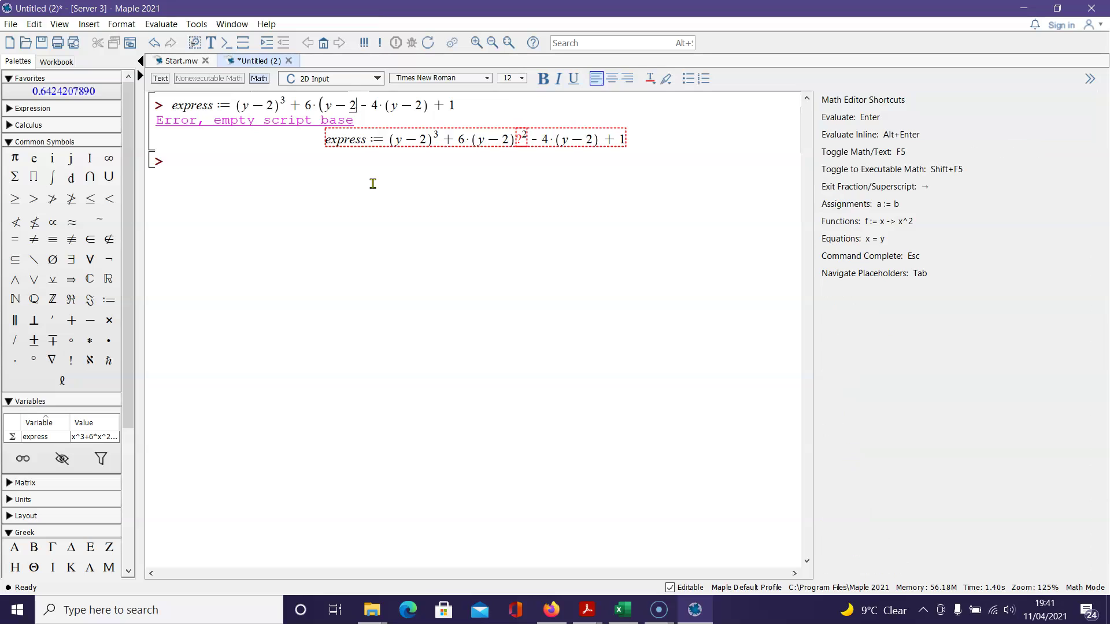
type(")")
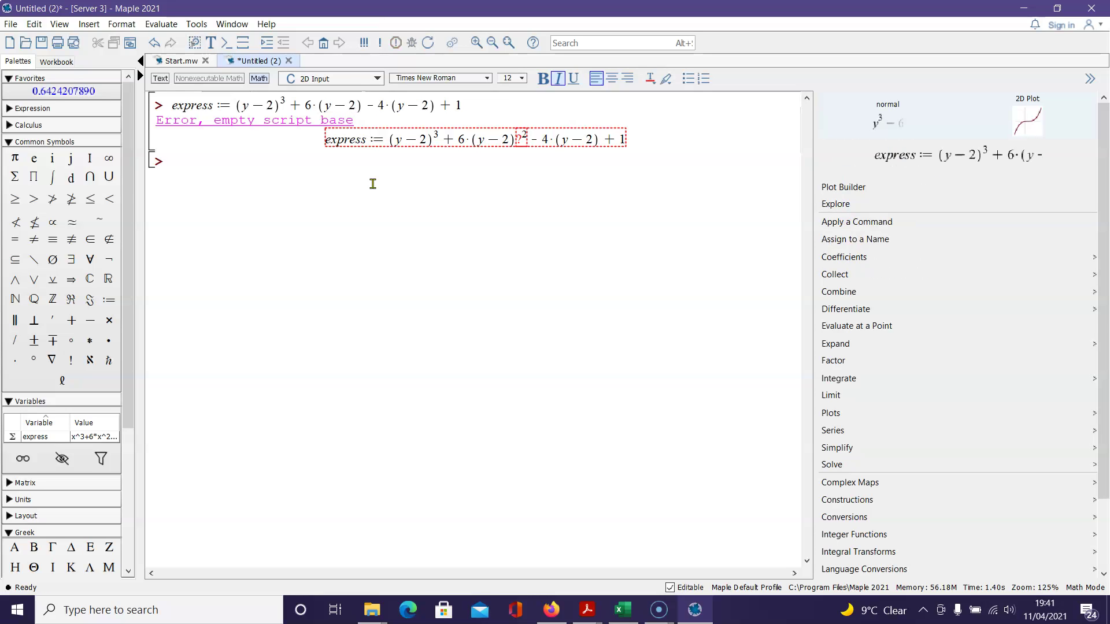
type("^2")
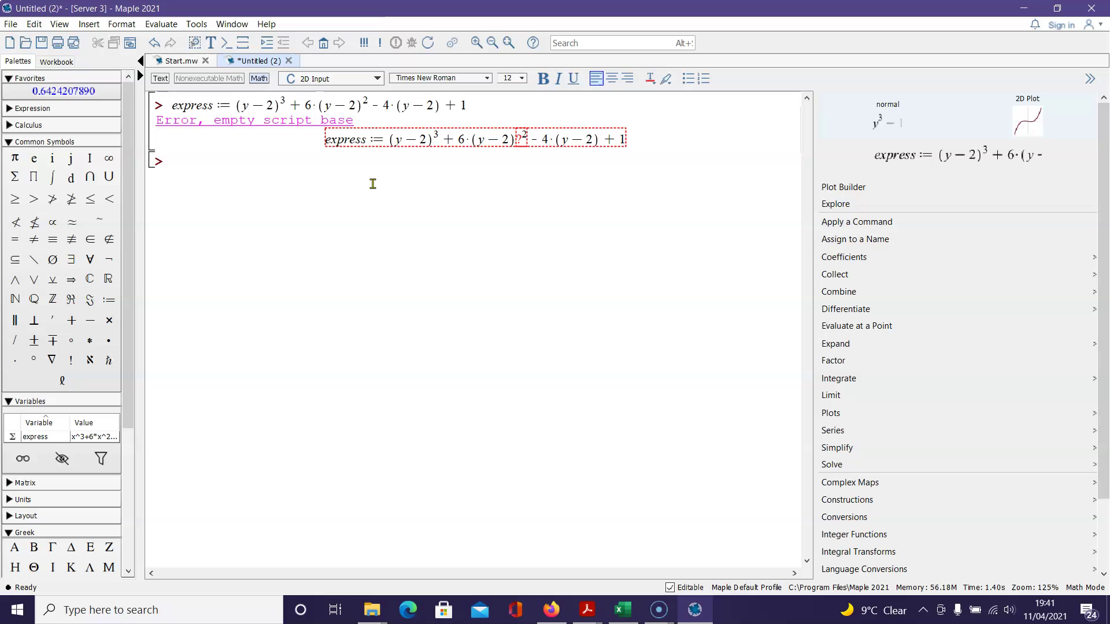
key("Return")
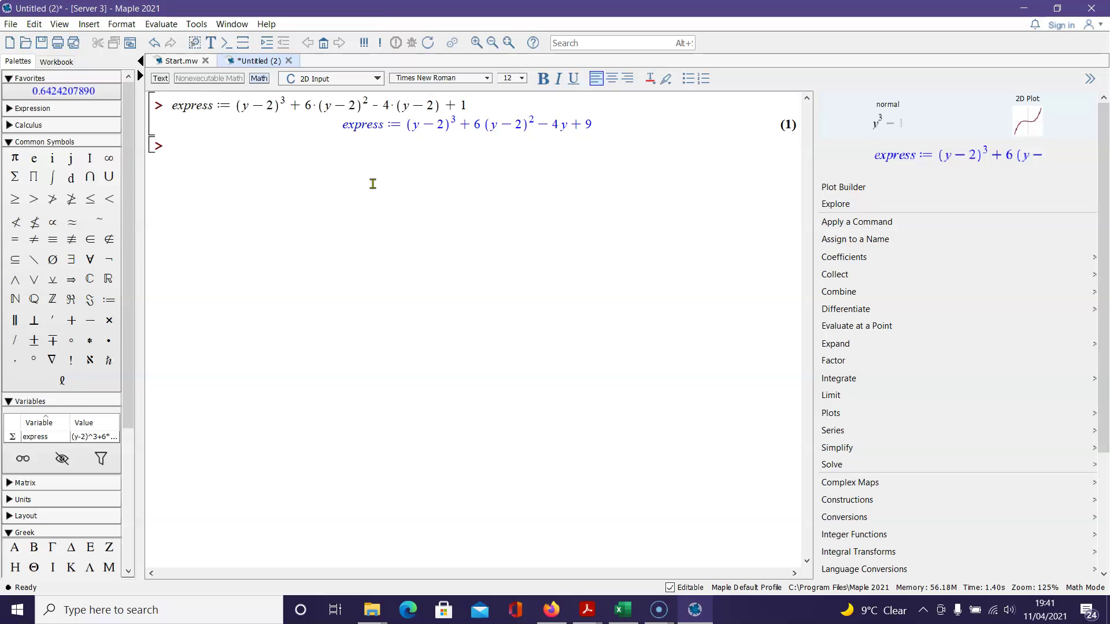
Run expand(express); to obtain y^3 − 16y + 25 as output (2).
type("expand")
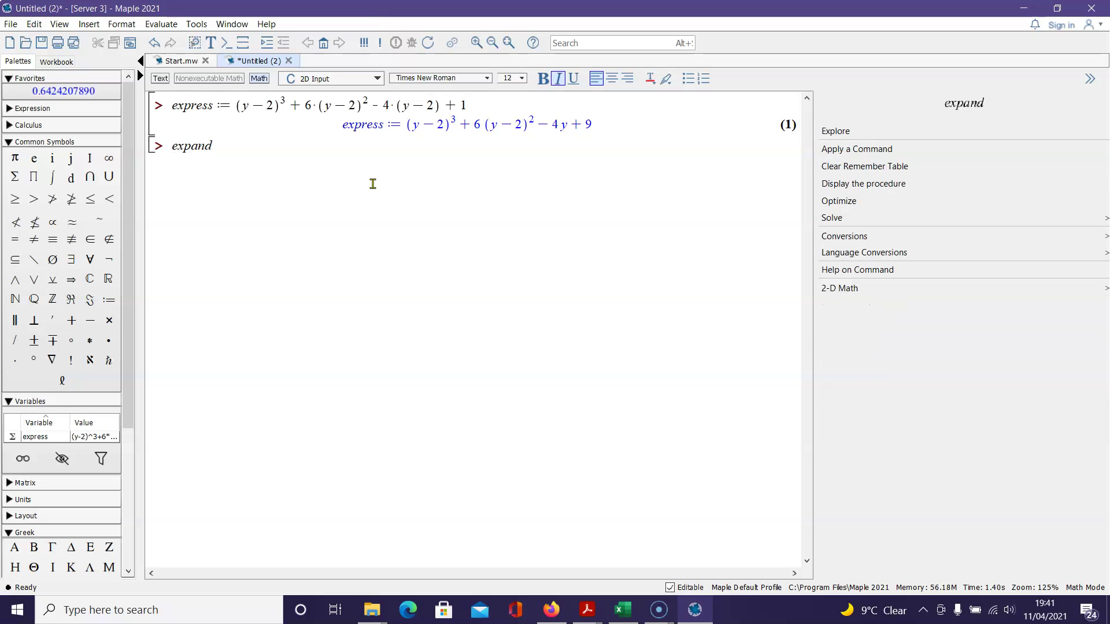
type("(")
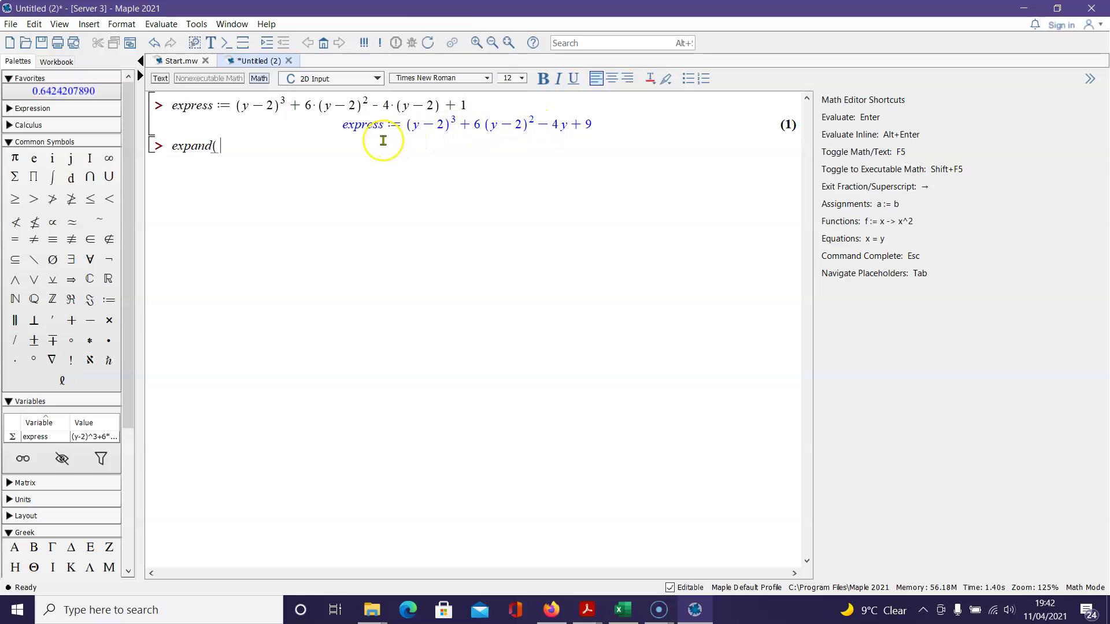
type("express")
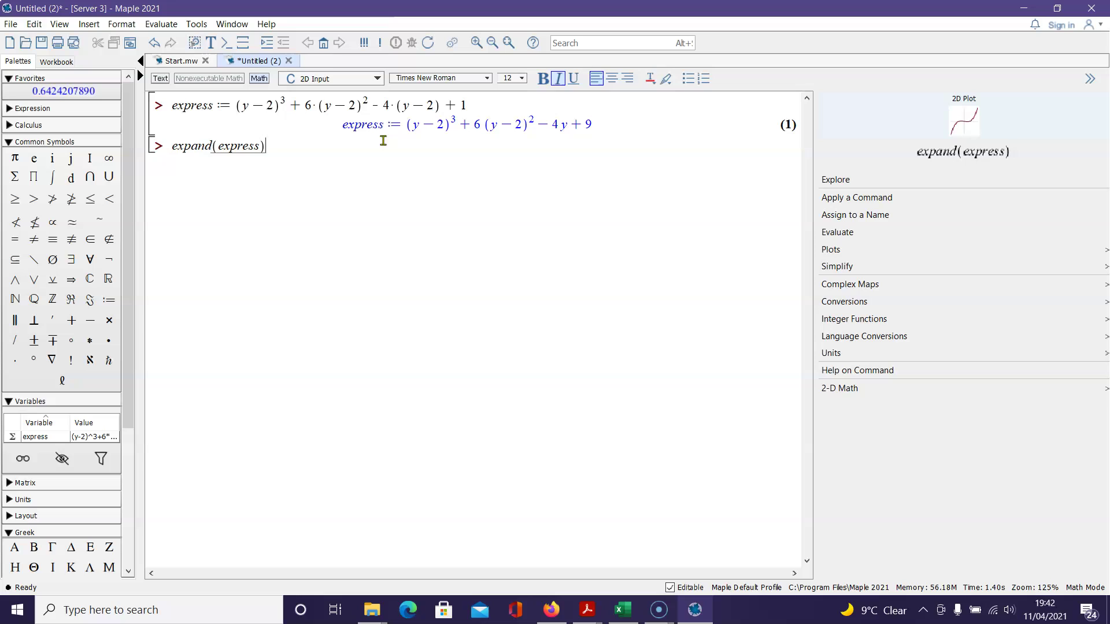
type(";")
key("Return")
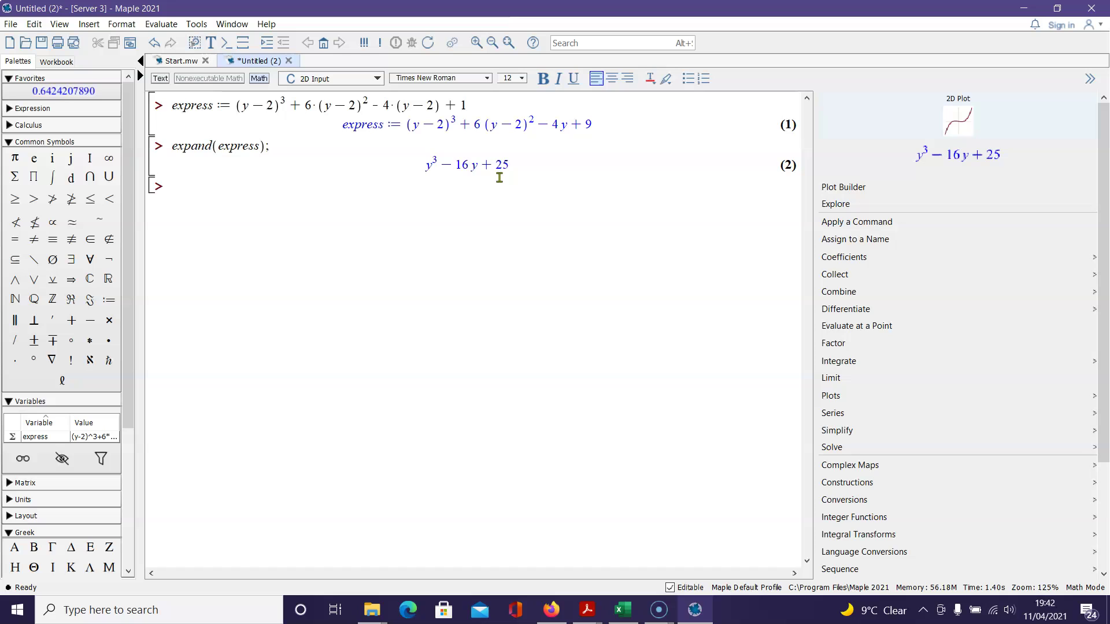
left_click(527, 366)
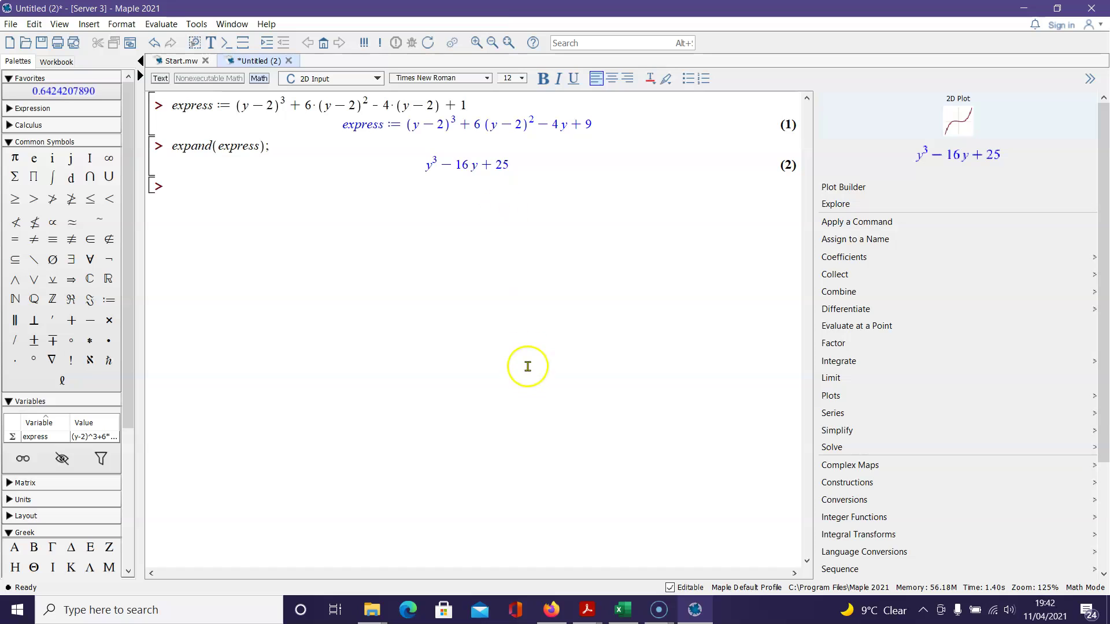
In the Excel cubic solver, enter p = -16 in C5 and q = -25 in C6.
left_click(622, 610)
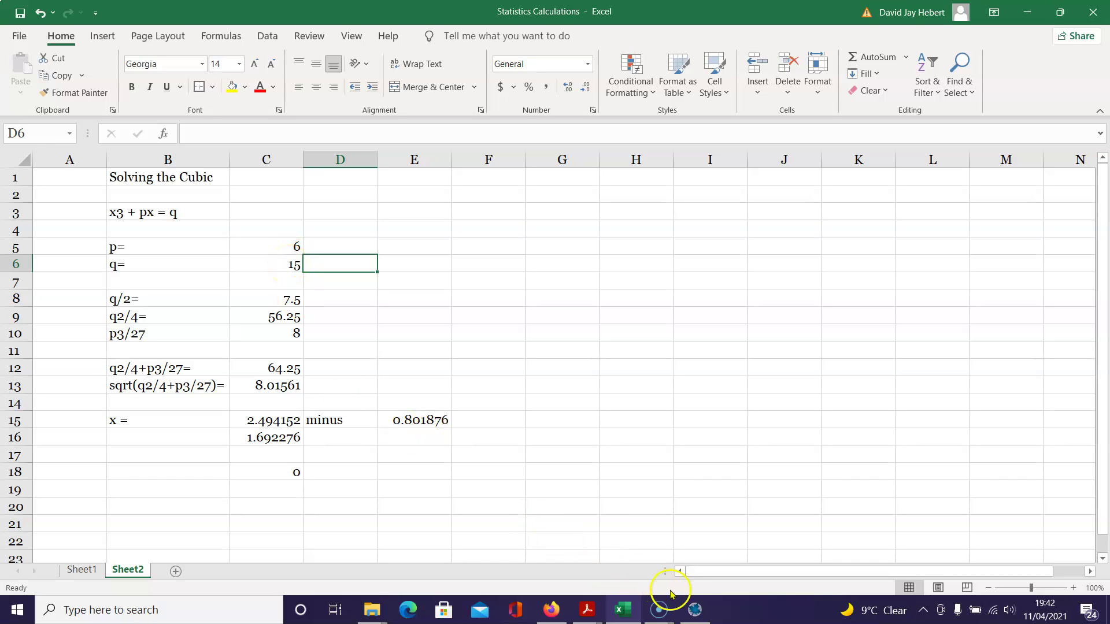
left_click(695, 610)
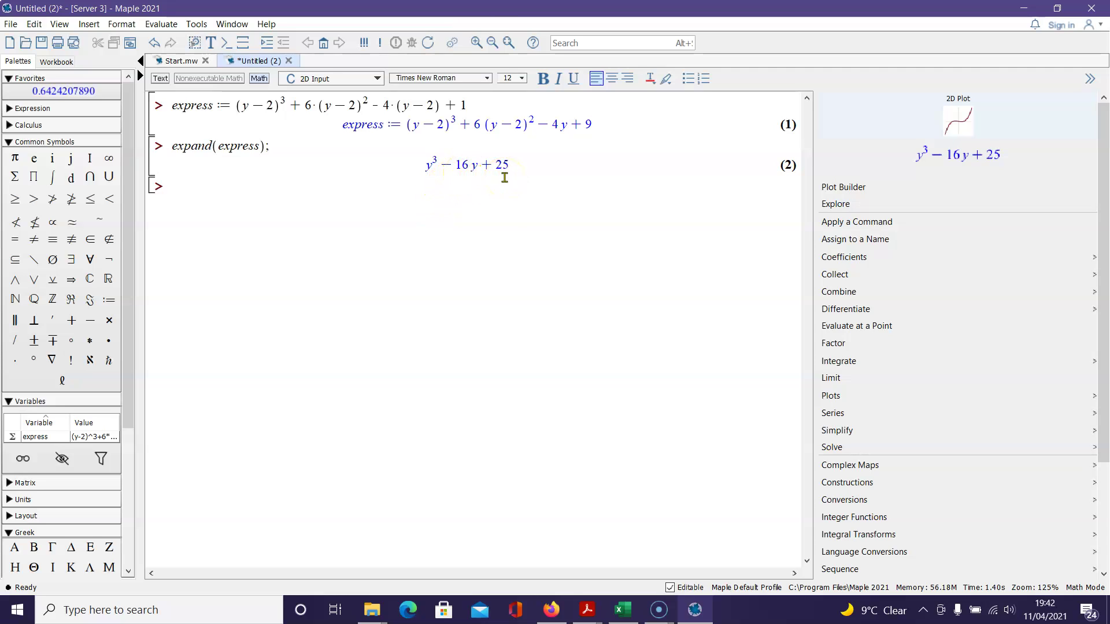
left_click(625, 617)
left_click(274, 247)
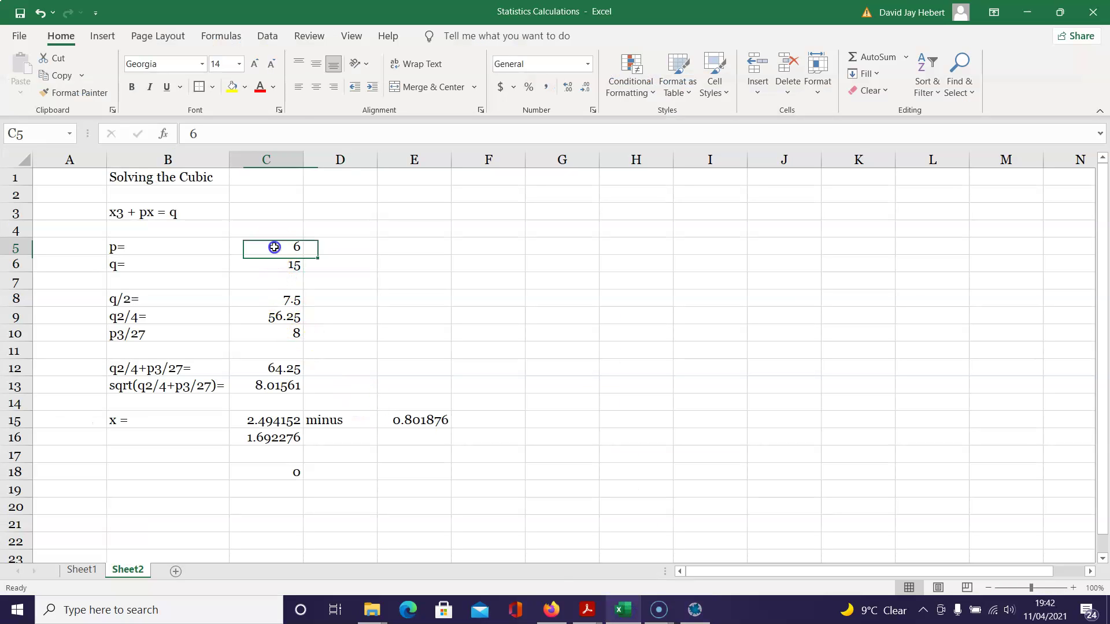
type("-16")
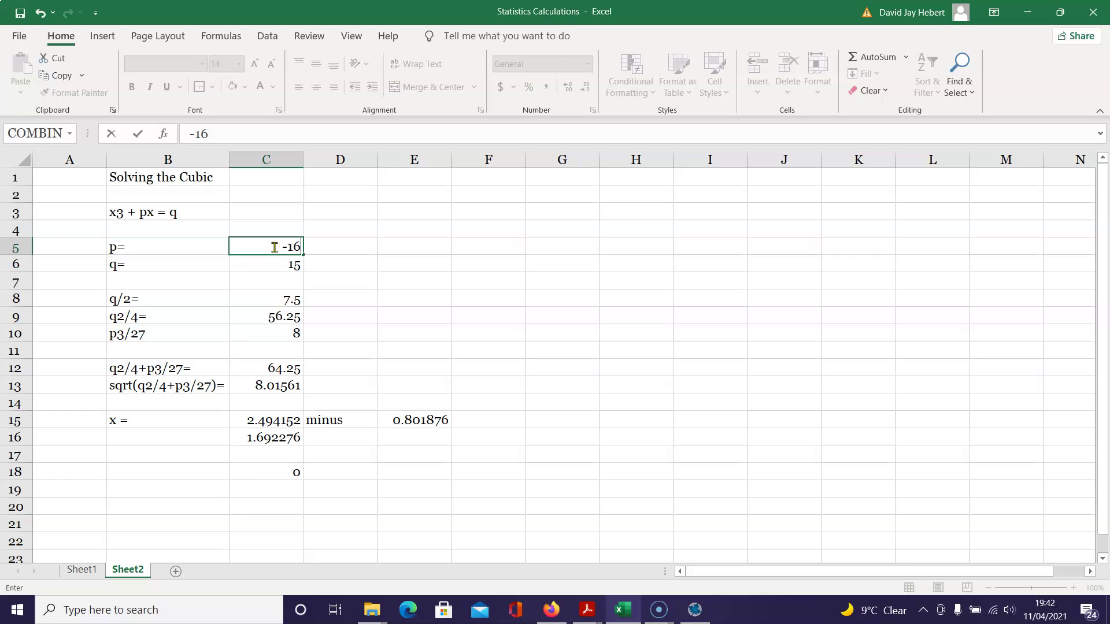
key("Return")
type("-25")
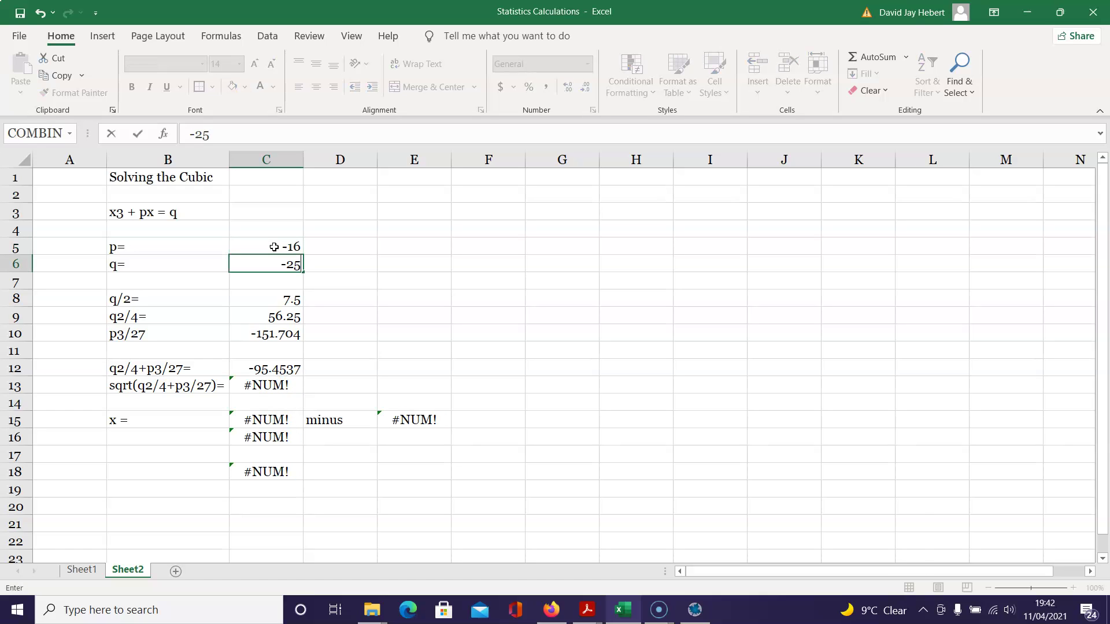
key("Return")
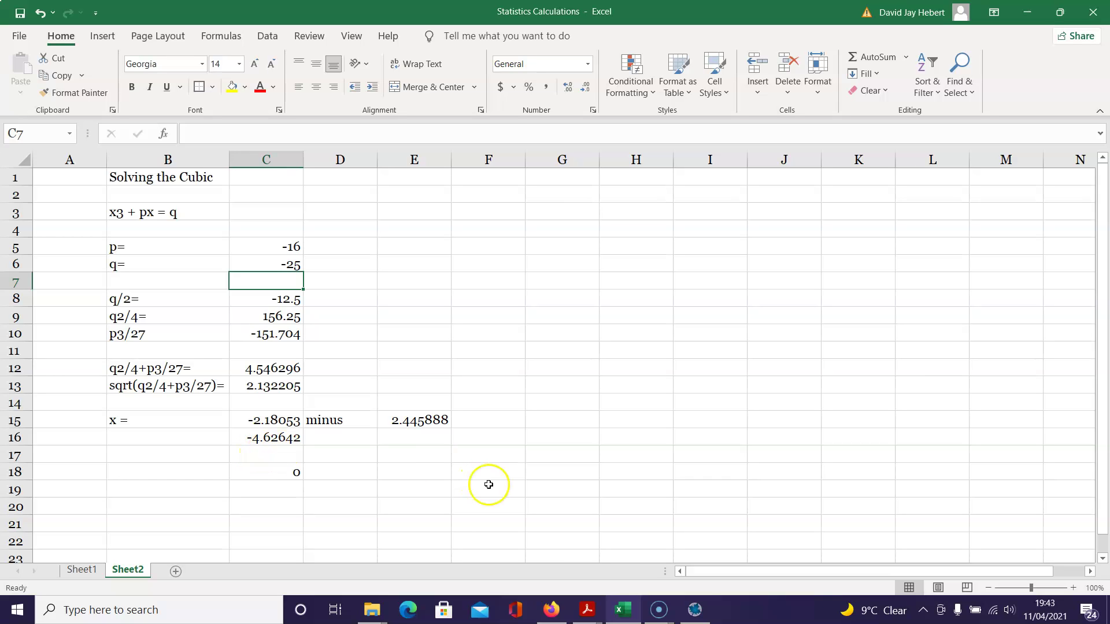
Back in Maple, plot y^3 − 16y + 25 from output (2) via the 2D Plot thumbnail.
left_click(696, 609)
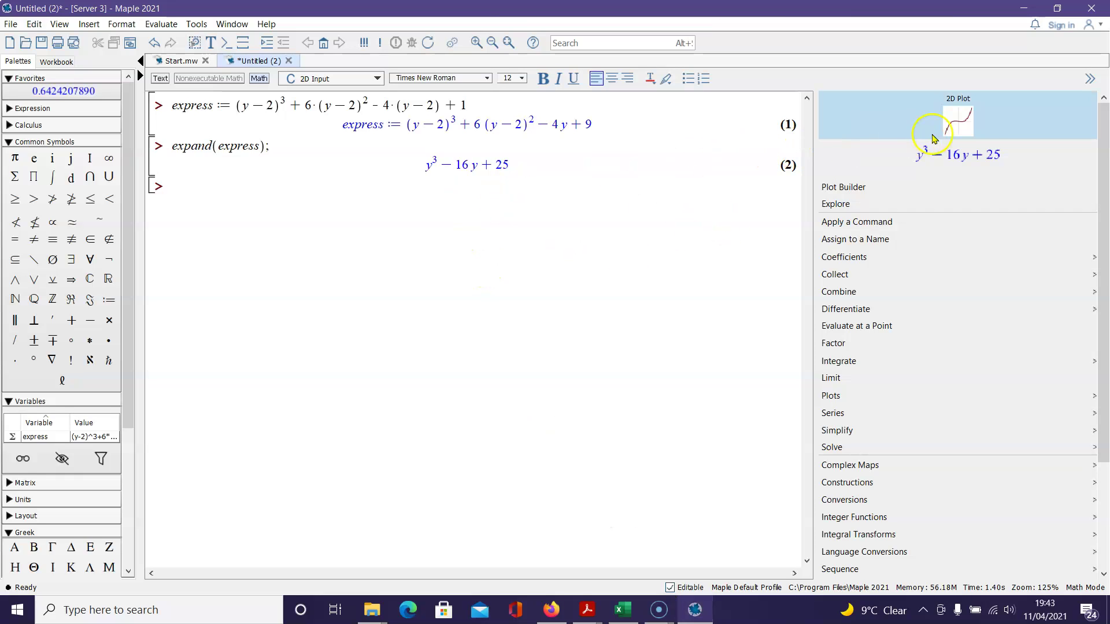
left_click(960, 123)
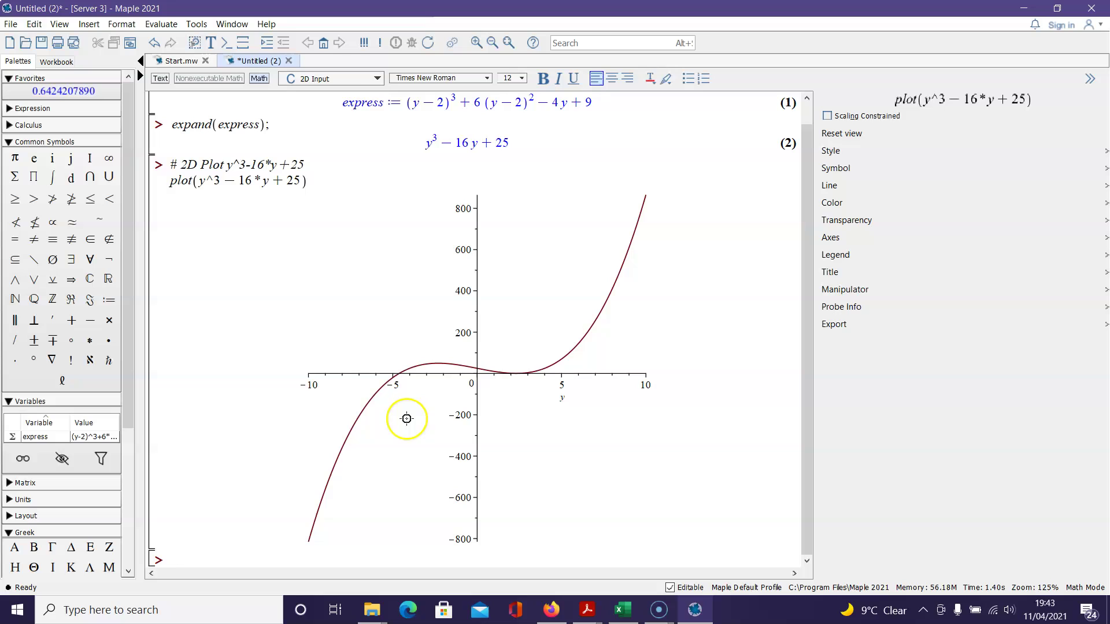
left_click(806, 98)
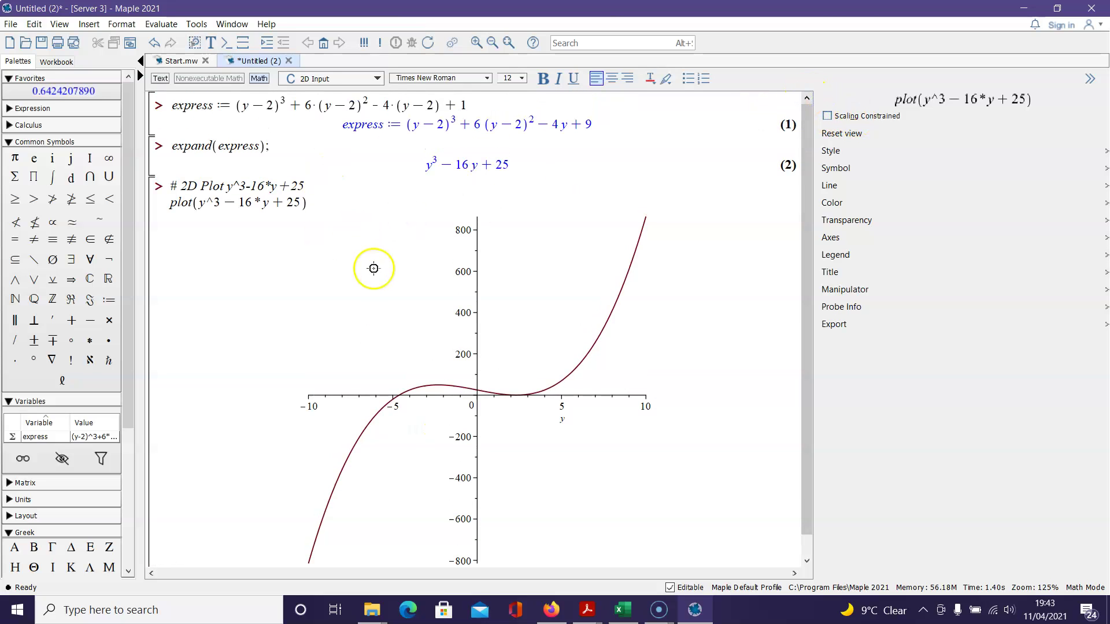